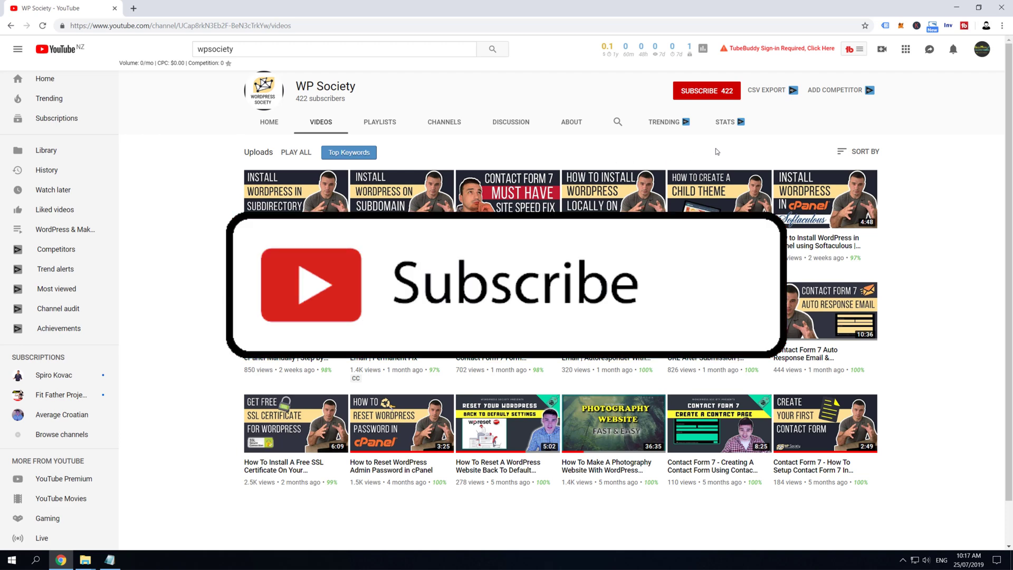
# Subscribe to the WP Society channel from its YouTube channel page
pyautogui.click(703, 90)
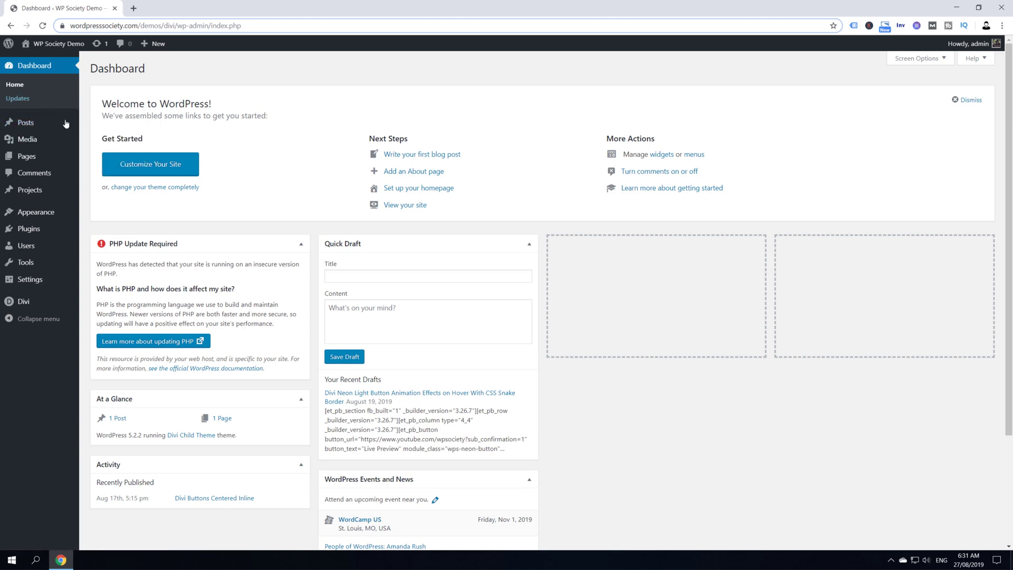
# Try uploading search-icon.svg through Media > Add New; it is rejected as an unpermitted file type
pyautogui.moveTo(53, 160)
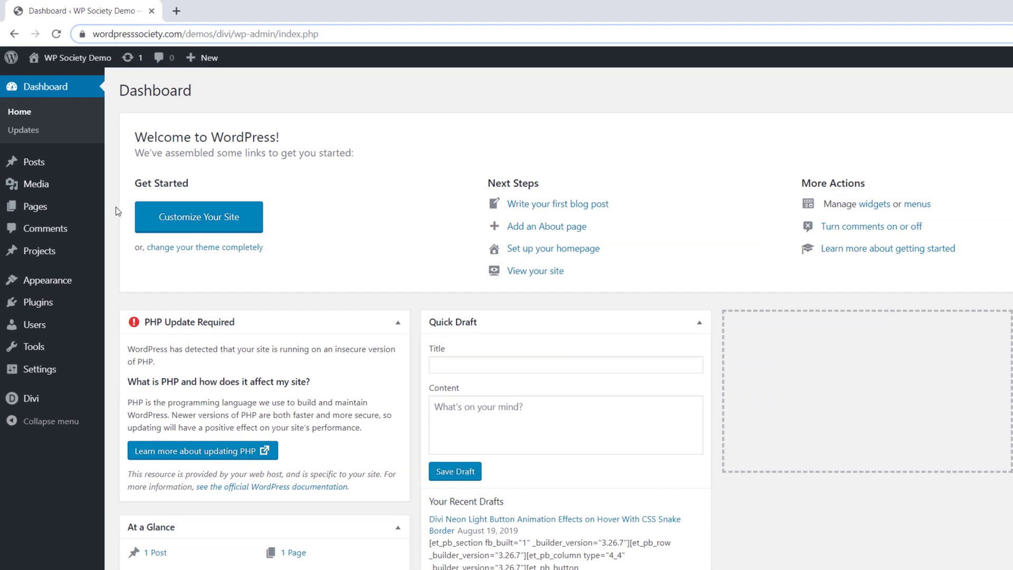
pyautogui.moveTo(33, 187)
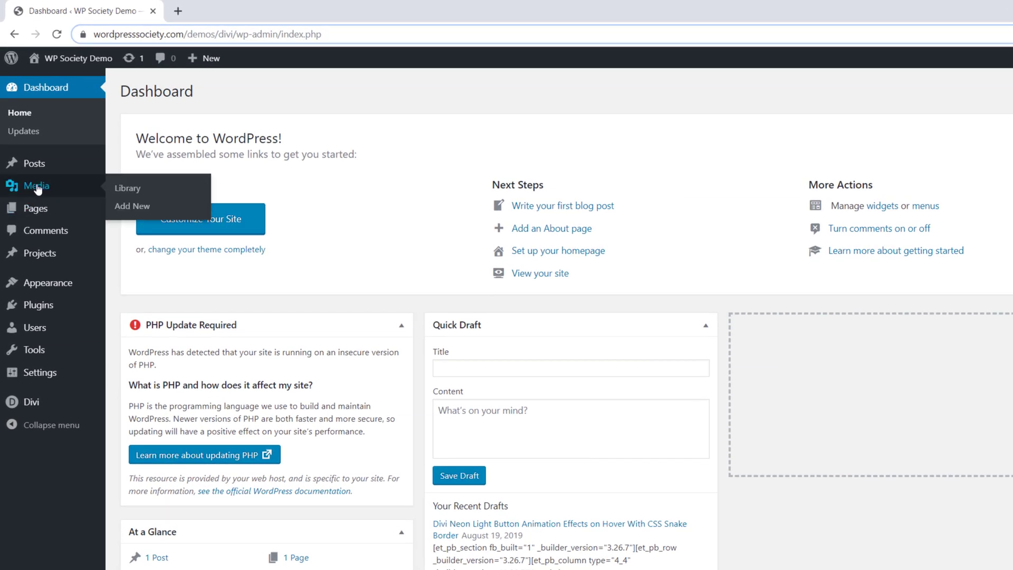
pyautogui.click(141, 208)
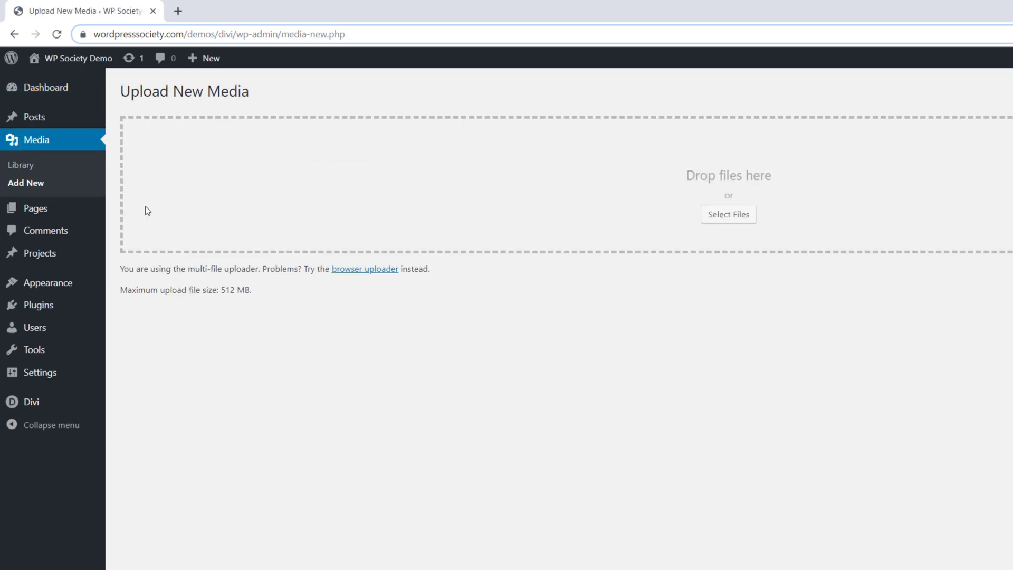
pyautogui.click(715, 214)
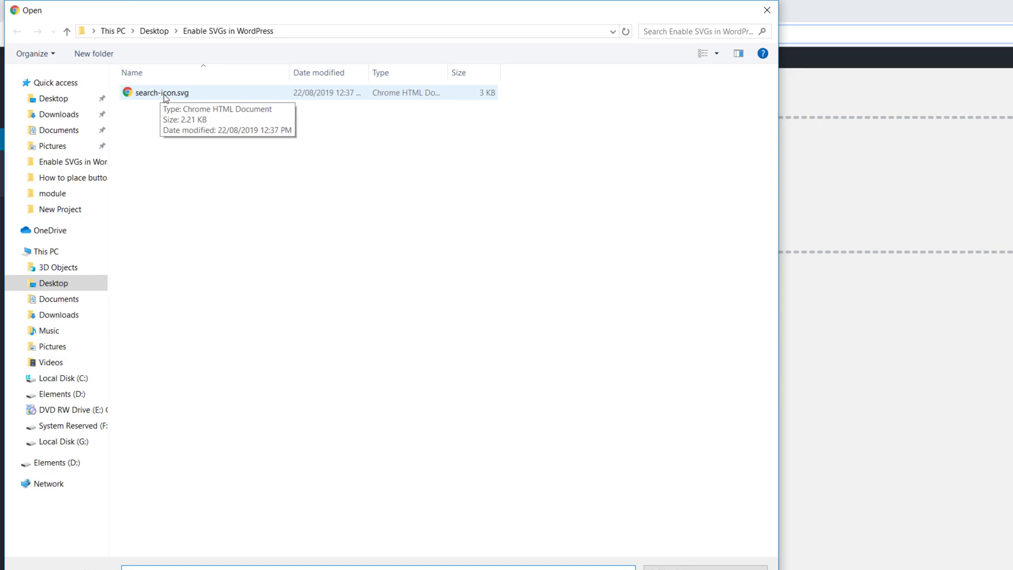
pyautogui.doubleClick(165, 94)
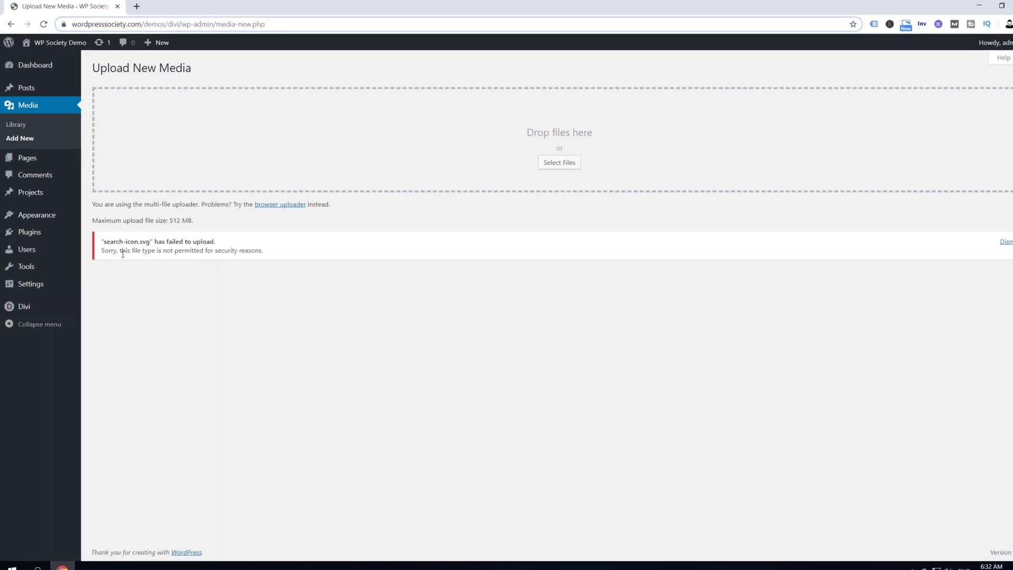
# Paste the SVG-allowing PHP snippet at line 10 of the Divi Child functions.php and update the file
pyautogui.moveTo(57, 217)
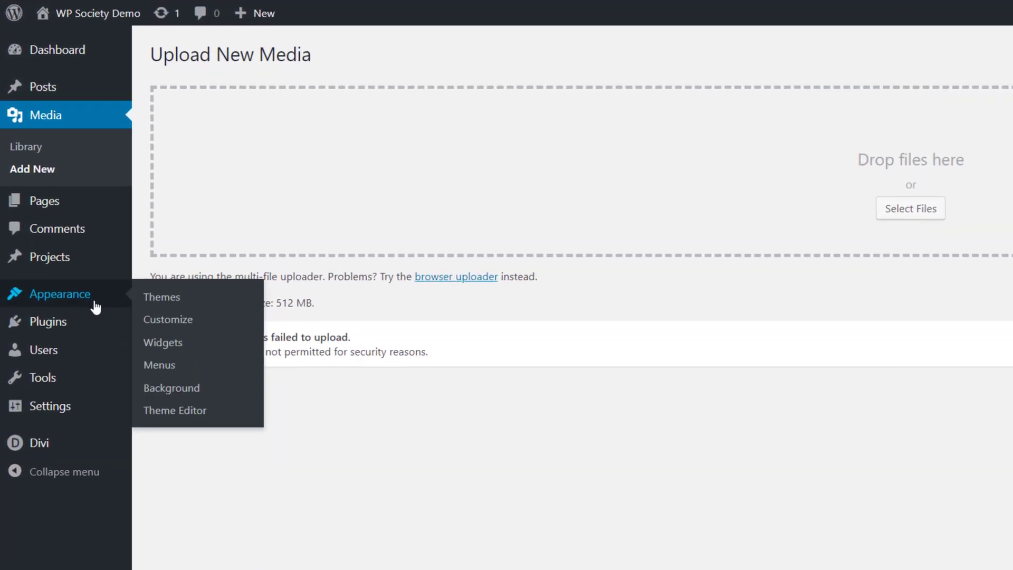
pyautogui.click(194, 412)
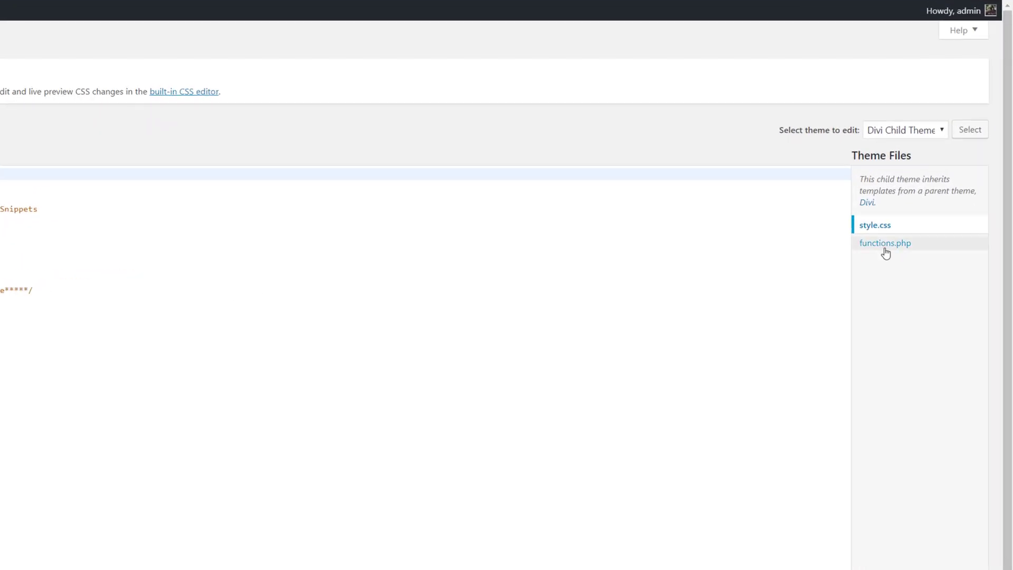
pyautogui.click(905, 226)
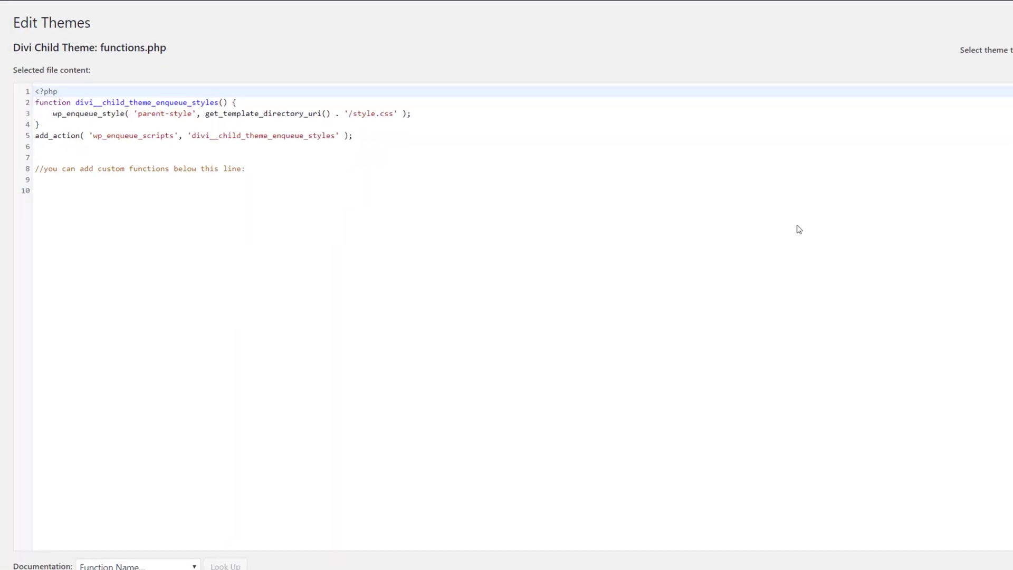
pyautogui.click(425, 235)
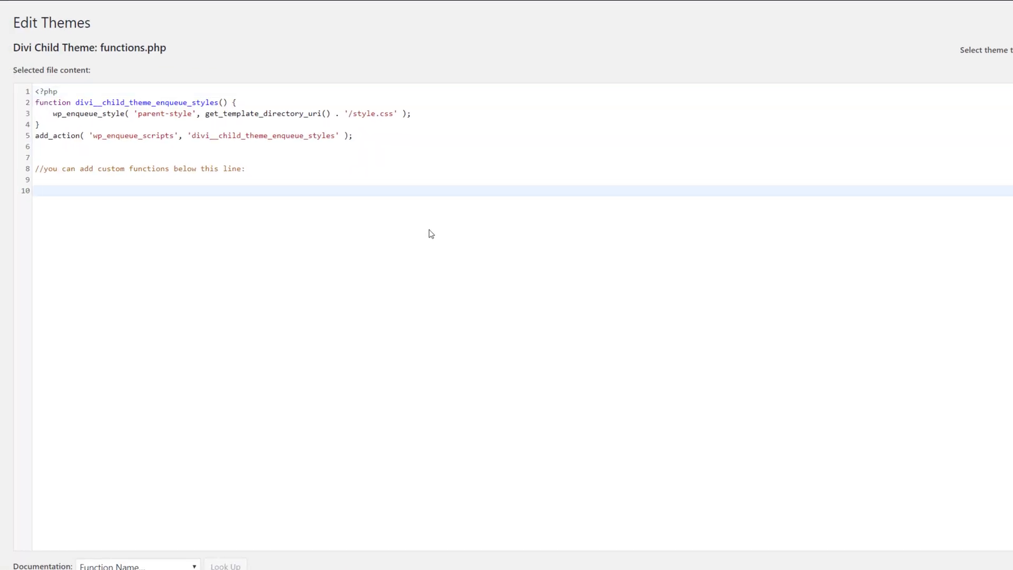
pyautogui.write("// Allow SVG add_filter( 'wp_check_filetype_and_ext', function($data, $file, $filename, $mimes) {    global $wp_version;   if ( $wp_version !== '4.7.1' ) {      return $data;   }    $filetype = wp_check_filetype( $filename, $mimes );    return [       'ext'             => $filetype['ext'],       'type'            => $filetype['type'],       'proper_filename' => $data['proper_filename']   ];  }, 10, 4 );  function cc_mime_types( $mimes ){   $mimes['svg'] = 'image/svg+xml';   return $mimes; } add_filter( 'upload_mimes', 'cc_mime_types' );")
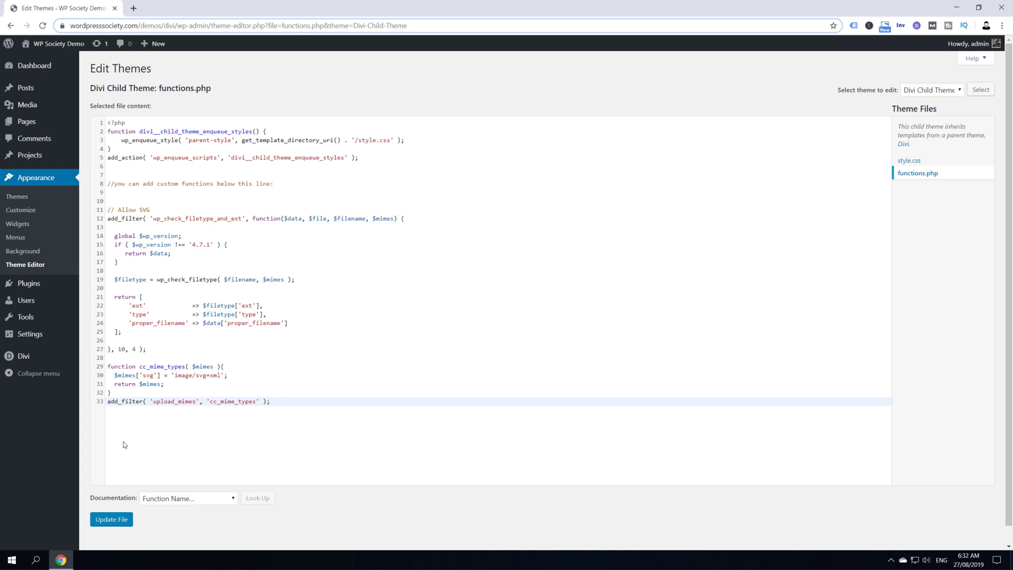
pyautogui.click(120, 520)
# Upload search-icon.svg via Media > Add New, now succeeding with its magnifier thumbnail
pyautogui.moveTo(29, 106)
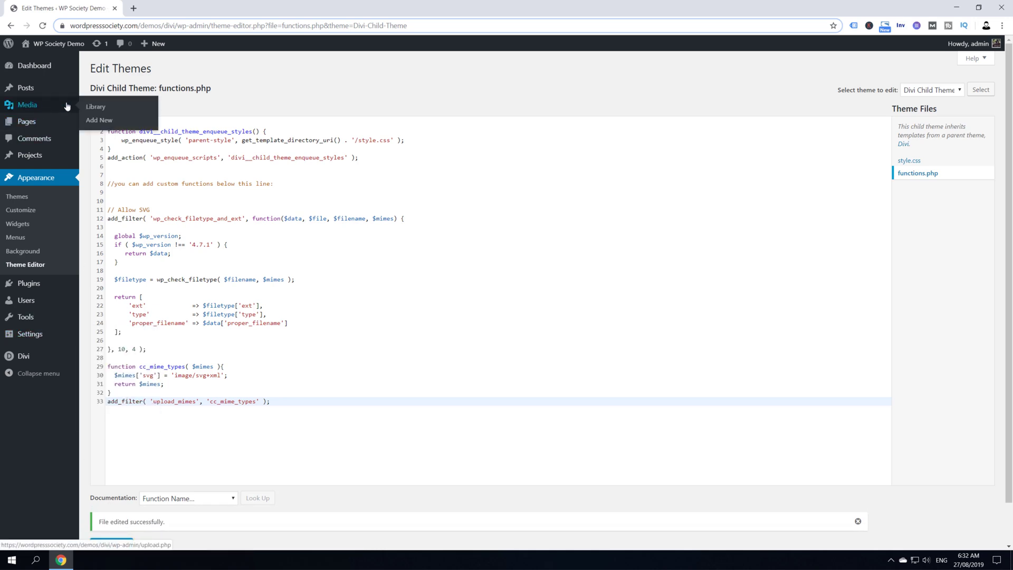
pyautogui.click(103, 120)
pyautogui.click(528, 161)
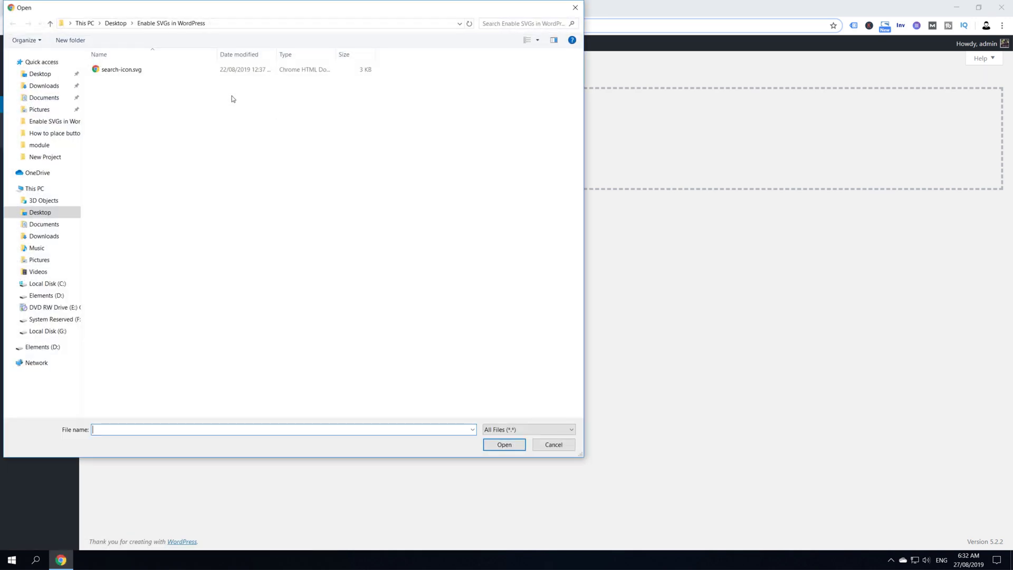
pyautogui.click(130, 68)
pyautogui.click(502, 443)
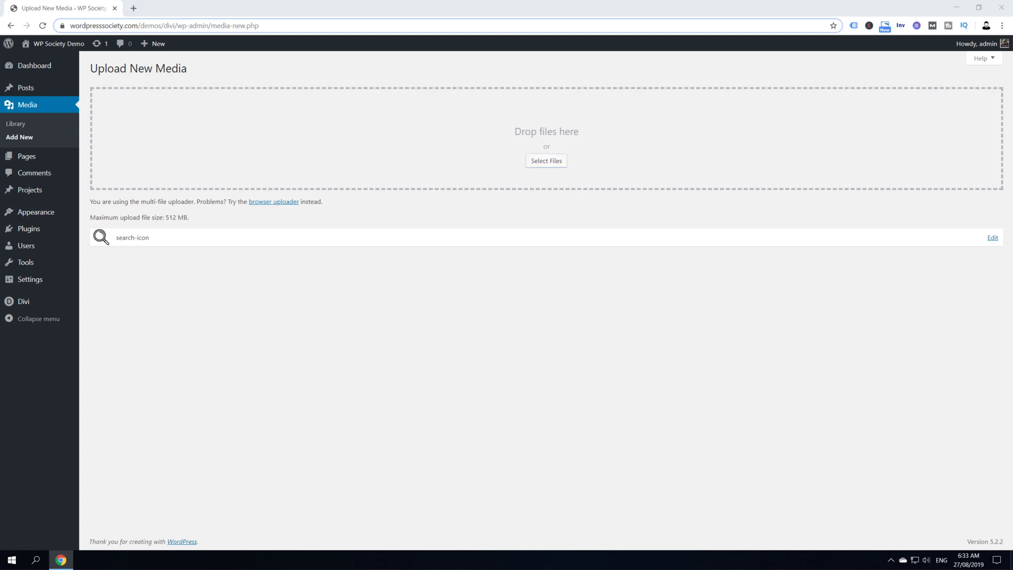
# Open the SVG Sanitizer Test site (svg.enshrined.co.uk) in a new browser tab
pyautogui.click(133, 8)
pyautogui.write('http://svg.enshrined.co.uk/')
pyautogui.press('Return')
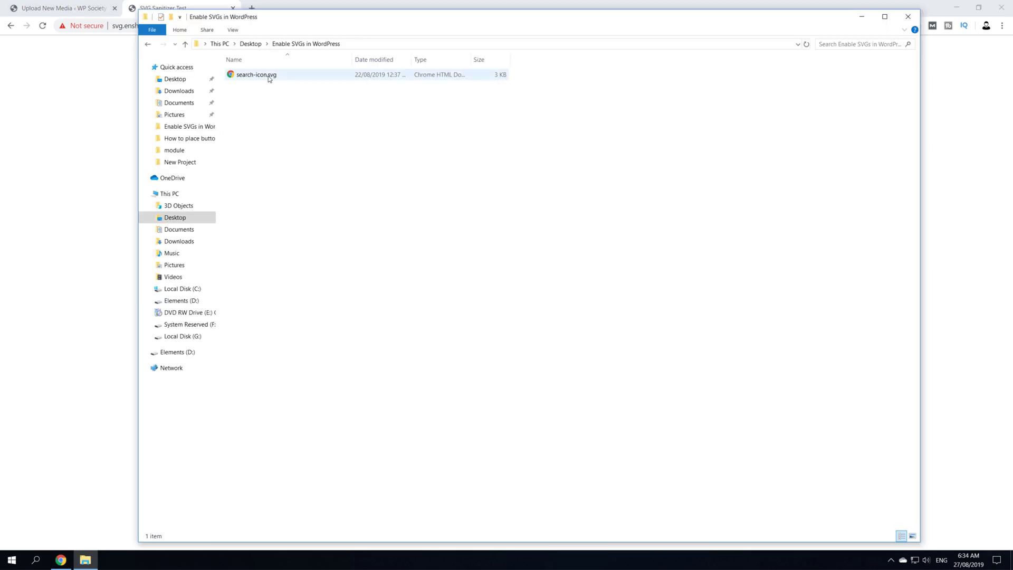
# Open search-icon.svg in Notepad++ and select all of its SVG markup
pyautogui.rightClick(263, 75)
pyautogui.click(251, 76)
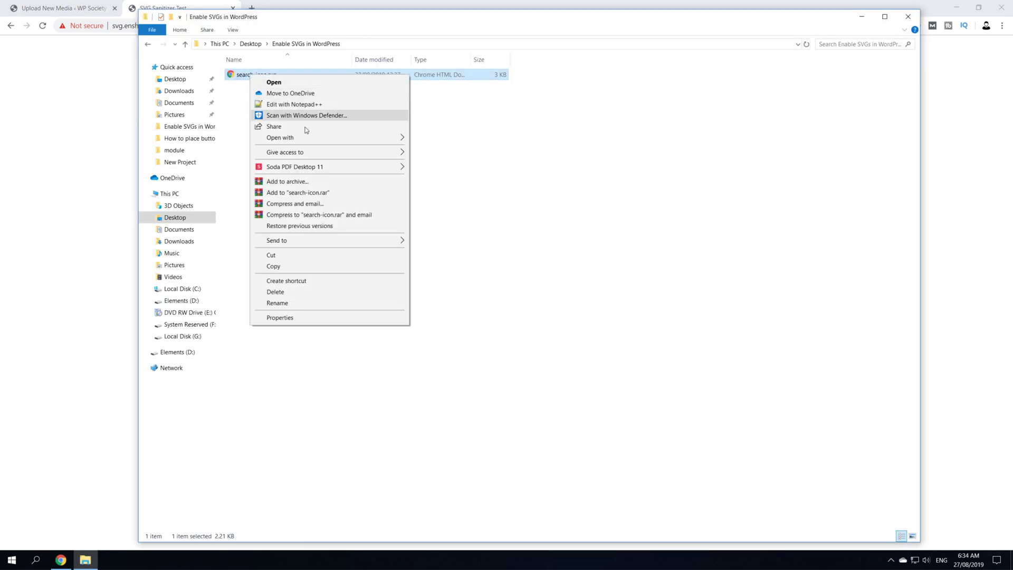
pyautogui.click(325, 104)
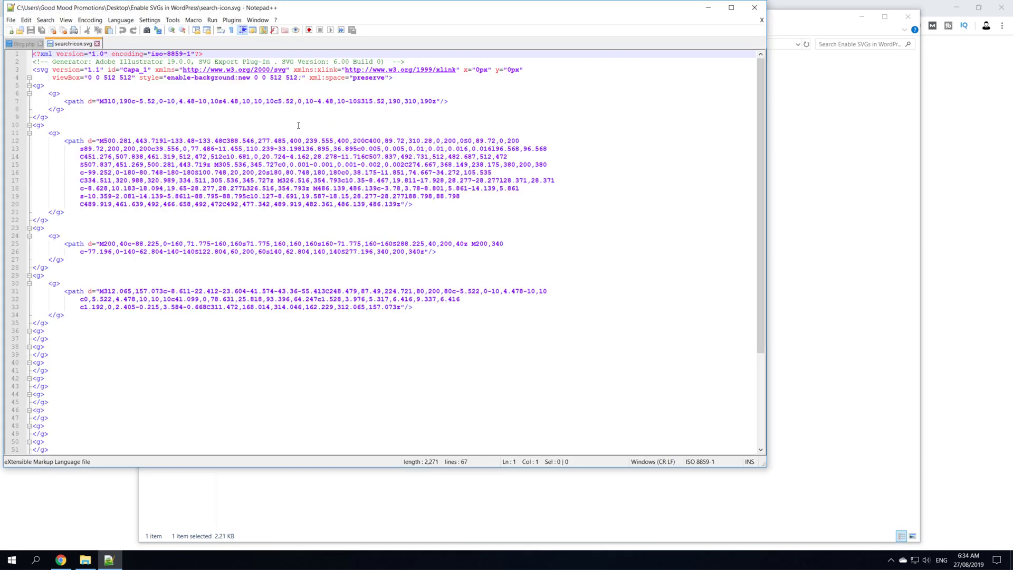
pyautogui.hotkey('ctrl', 'a')
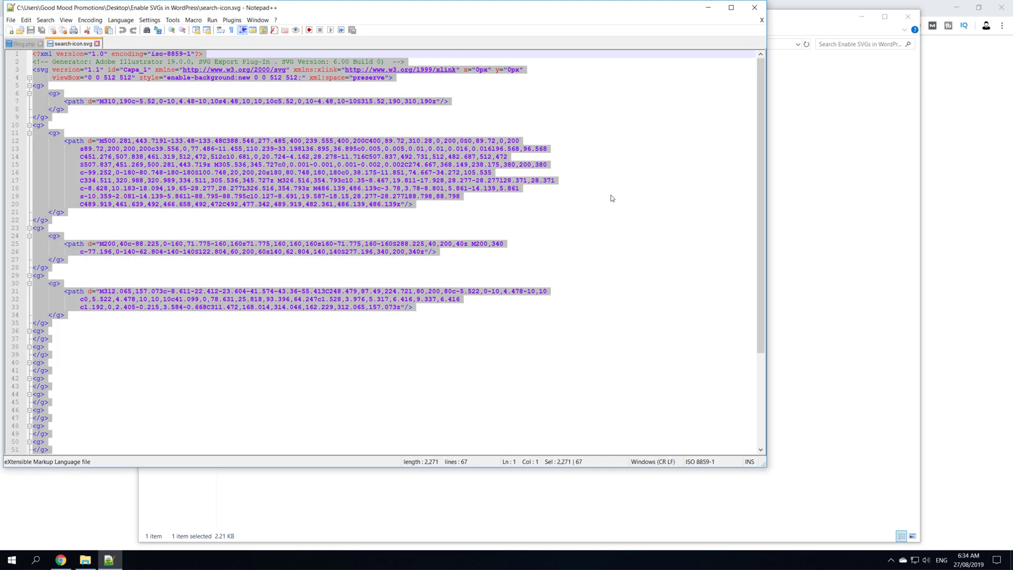
# Paste the markup into Dirty SVG, sanitize it, and cut the Cleaned SVG output
pyautogui.click(1002, 164)
pyautogui.click(413, 165)
pyautogui.hotkey('ctrl', 'v')
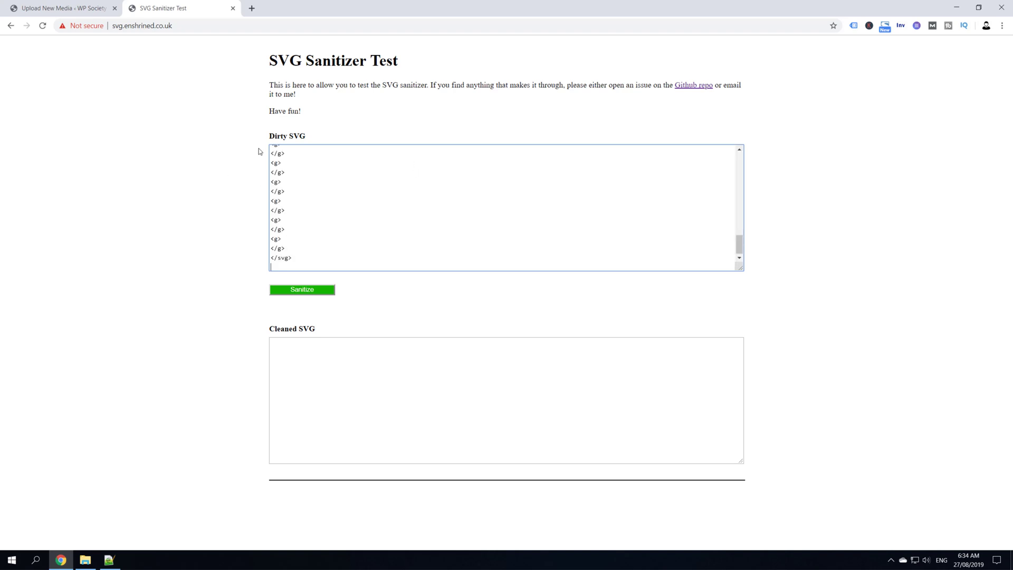
pyautogui.click(298, 292)
pyautogui.scroll(-3, 258, 285)
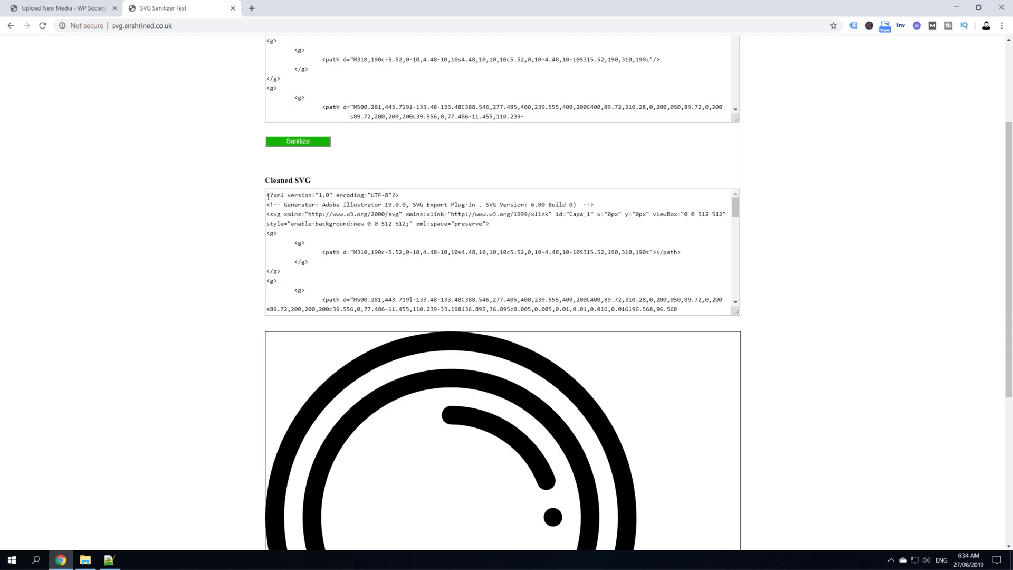
pyautogui.moveTo(268, 196); pyautogui.dragTo(396, 407)
pyautogui.scroll(5, 317, 275)
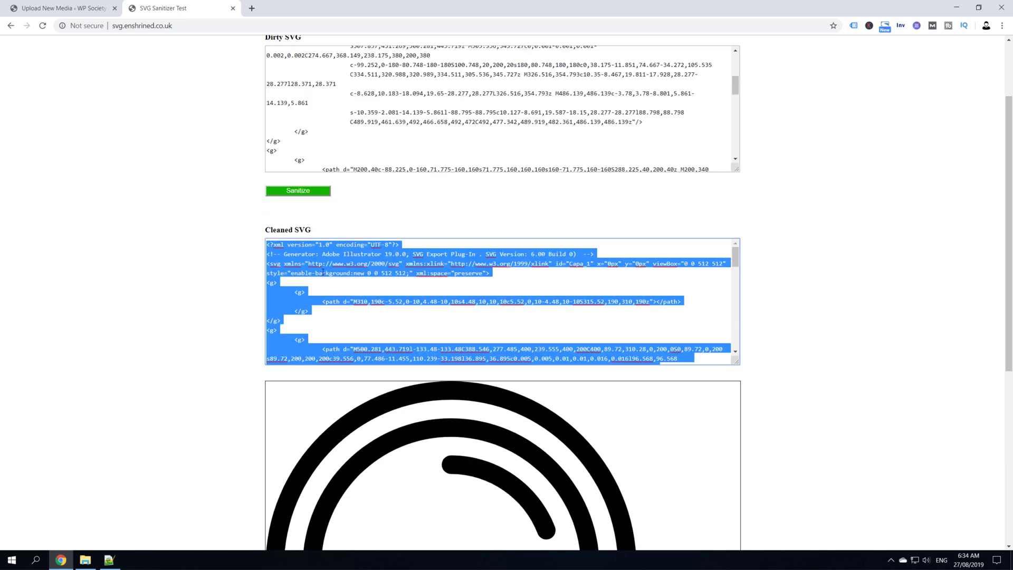
pyautogui.hotkey('ctrl', 'x')
# Replace search-icon.svg's contents in Notepad++ with the cleaned SVG, save, and close Notepad++
pyautogui.hotkey('alt', 'Tab')
pyautogui.click(288, 243)
pyautogui.hotkey('ctrl', 'a')
pyautogui.hotkey('ctrl', 'v')
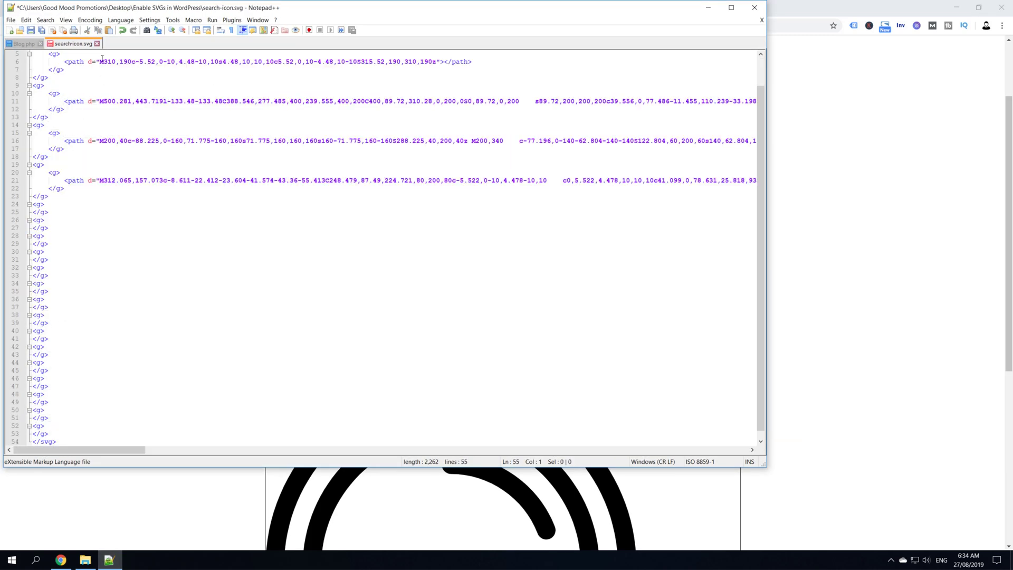
pyautogui.click(10, 20)
pyautogui.click(24, 88)
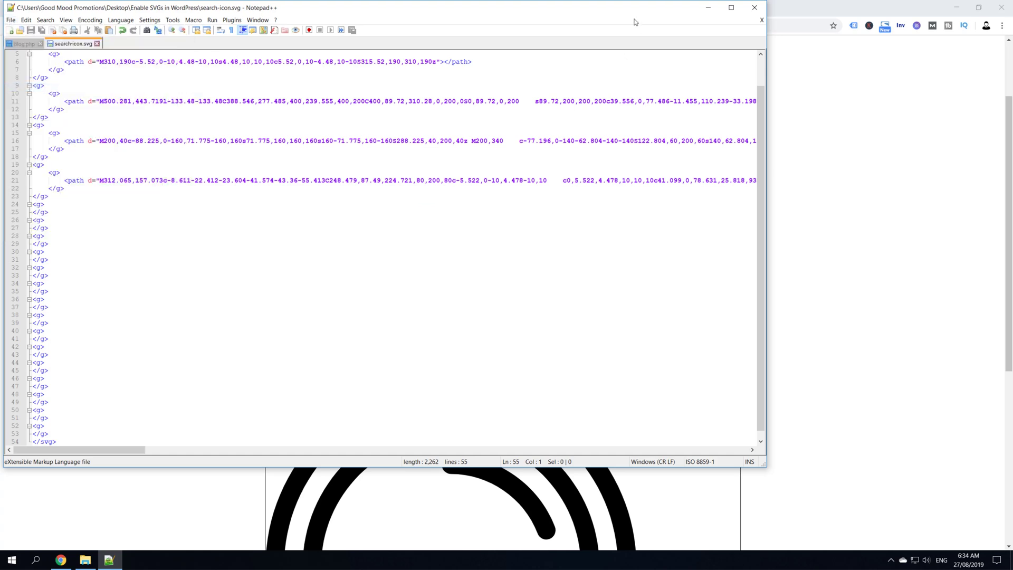
pyautogui.click(764, 15)
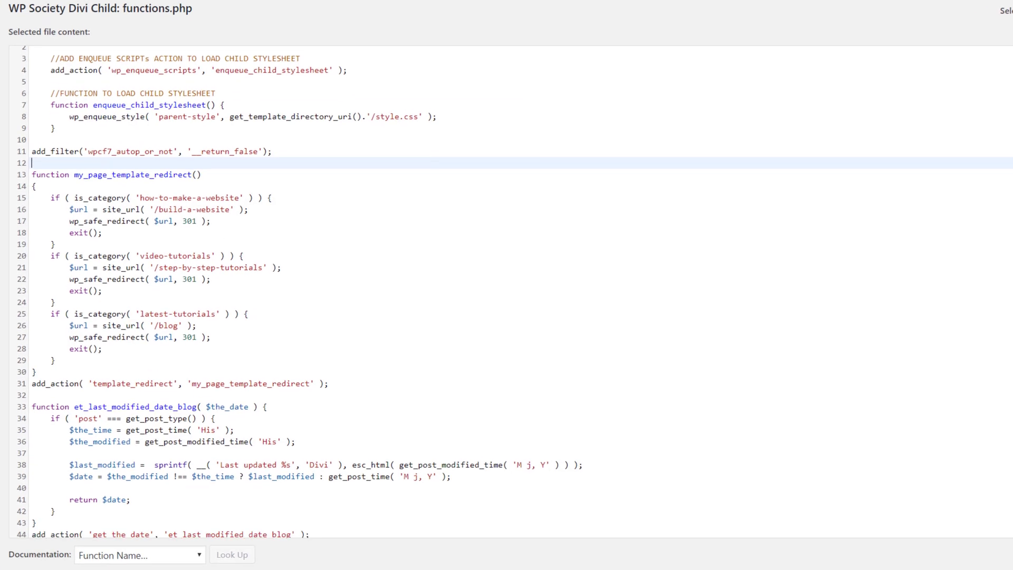
# Scroll down through the Divi Child functions.php code in the theme editor
pyautogui.scroll(-4, 506, 290)
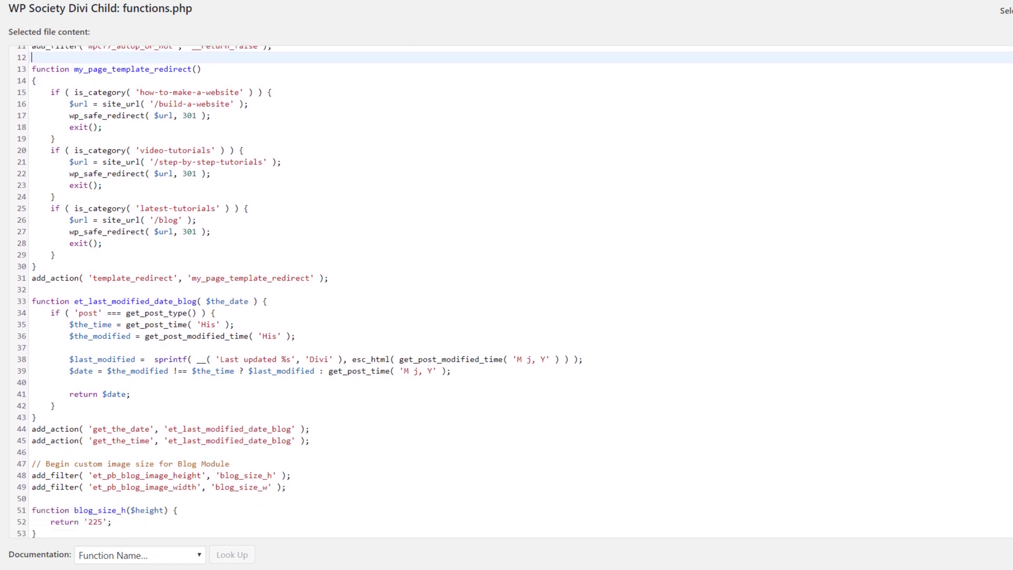
pyautogui.scroll(-5, 507, 291)
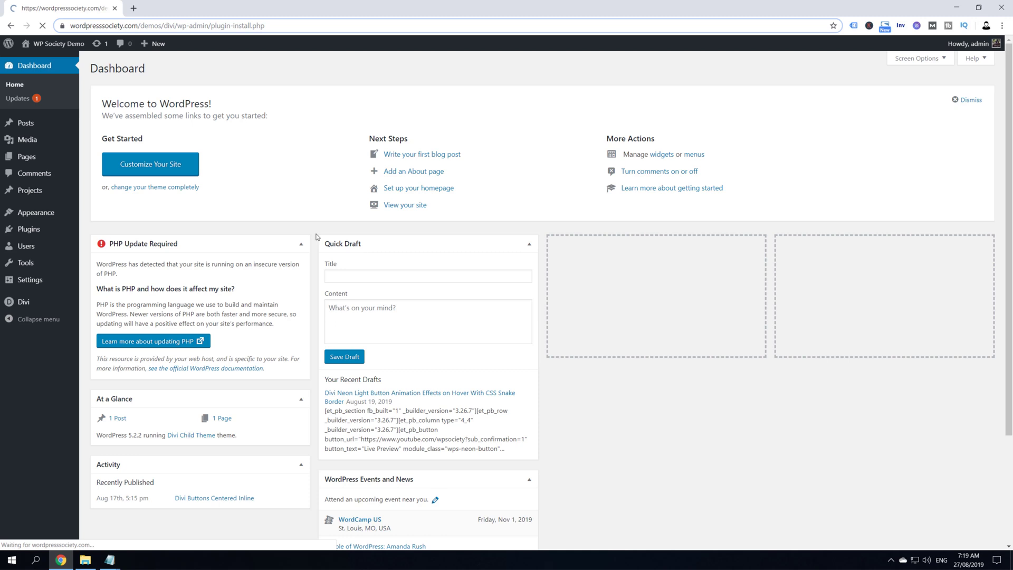
# Search Add Plugins for 'Safe SVG', then install and activate the Safe SVG plugin
pyautogui.moveTo(51, 237)
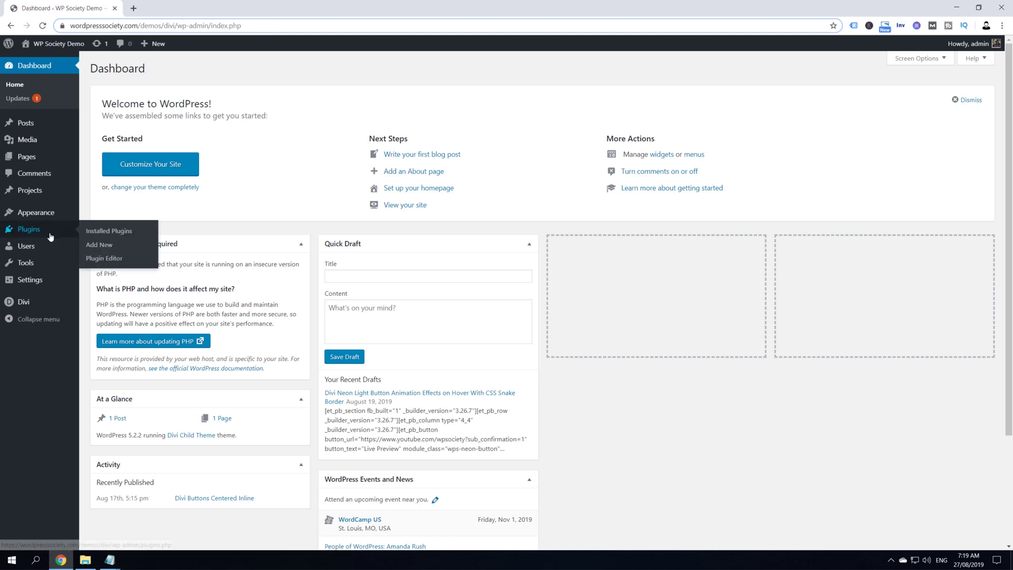
pyautogui.click(101, 245)
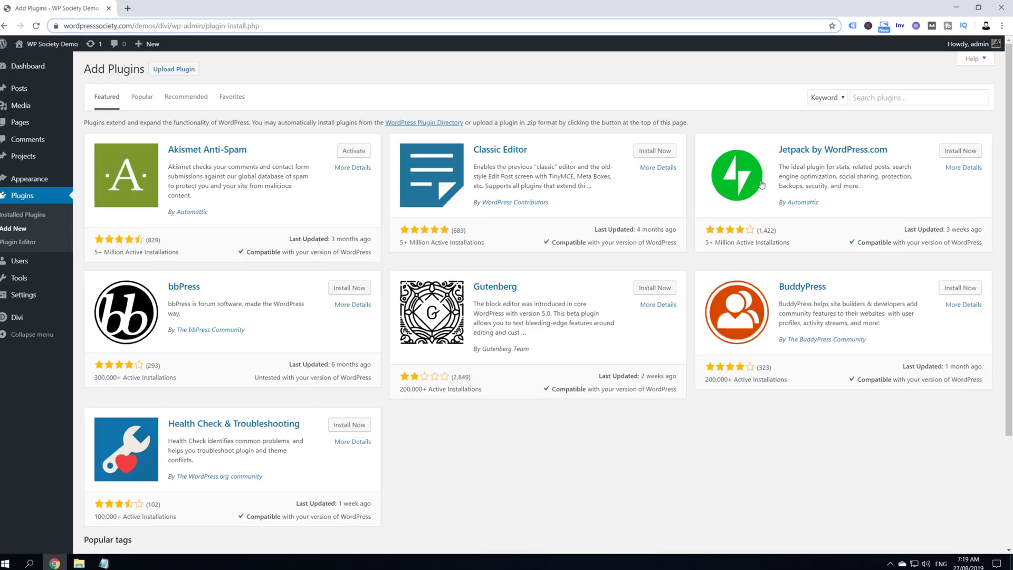
pyautogui.click(896, 98)
pyautogui.write('Safe SVG')
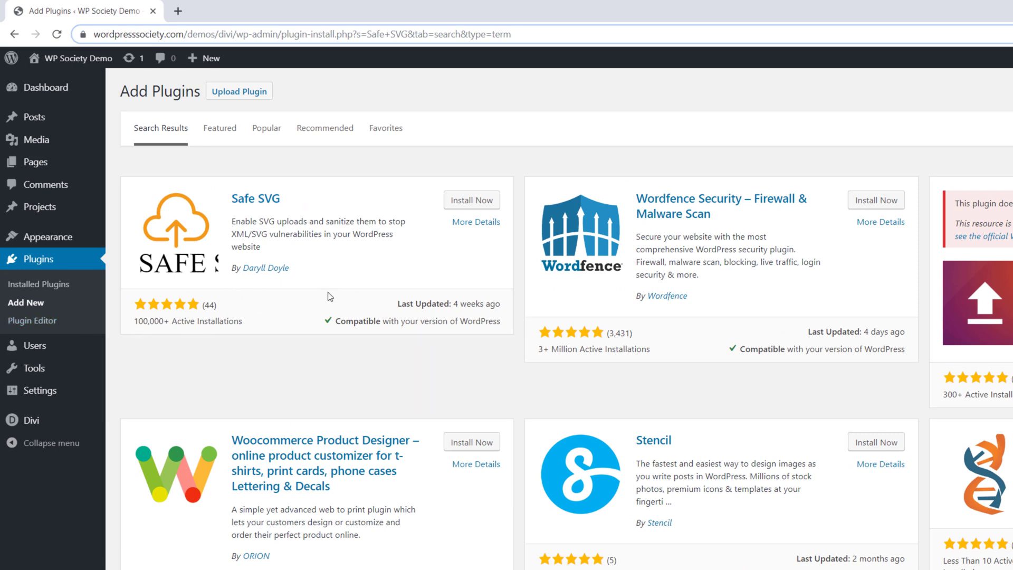
pyautogui.click(463, 203)
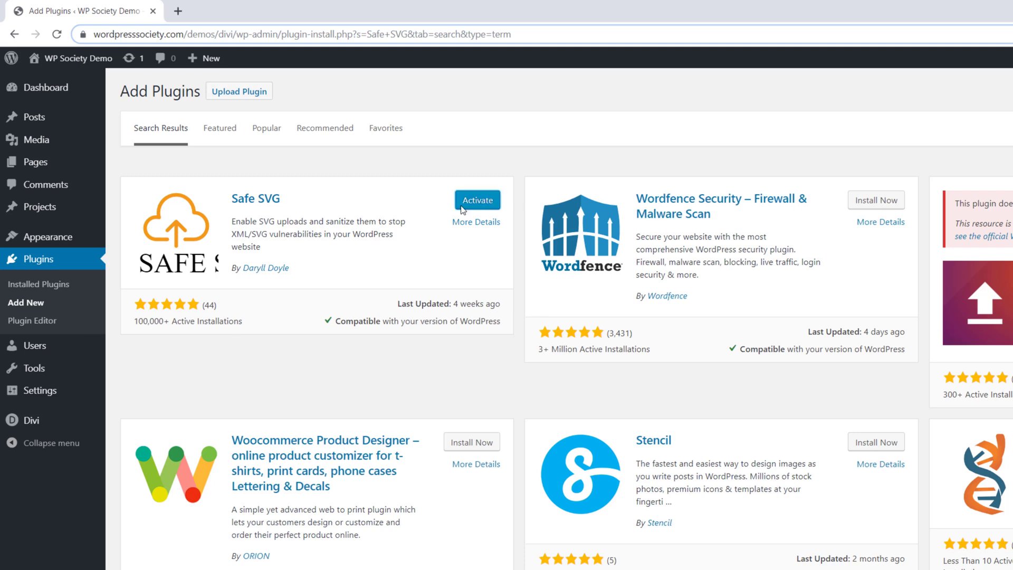
pyautogui.click(463, 207)
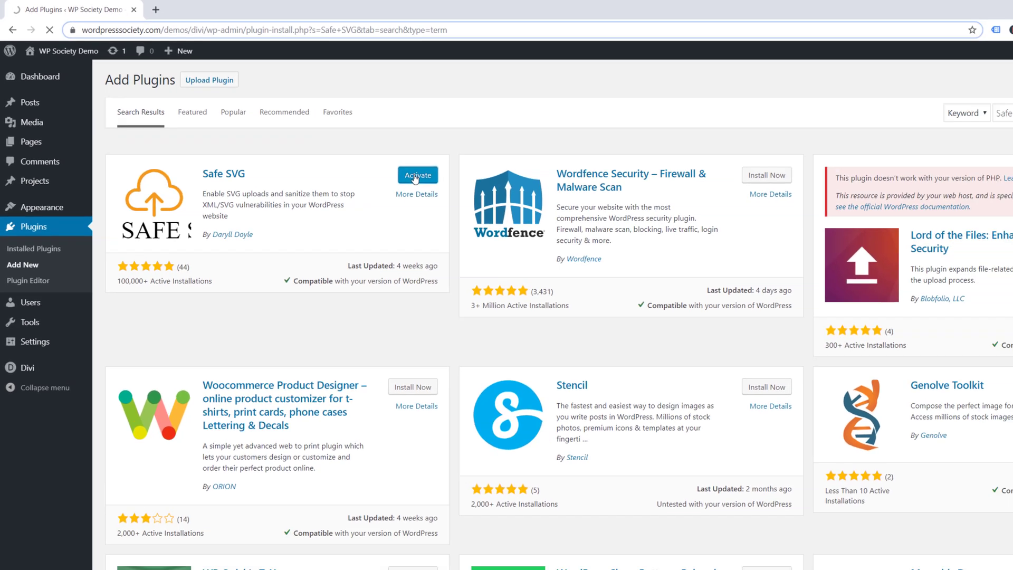